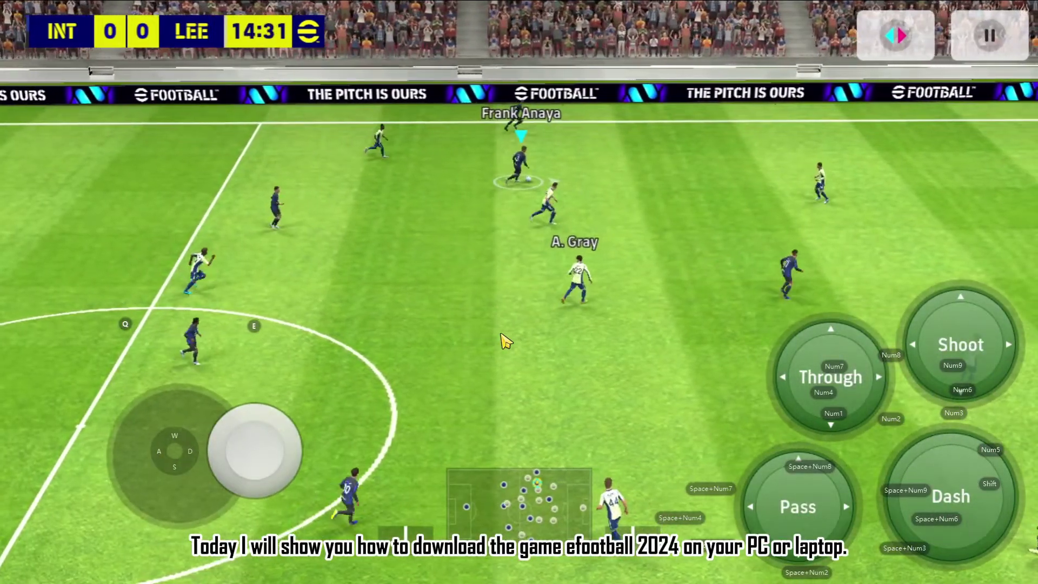
Step: Dribble the Inter player upfield with WASD, weaving left and right toward the Leeds box
key("s")
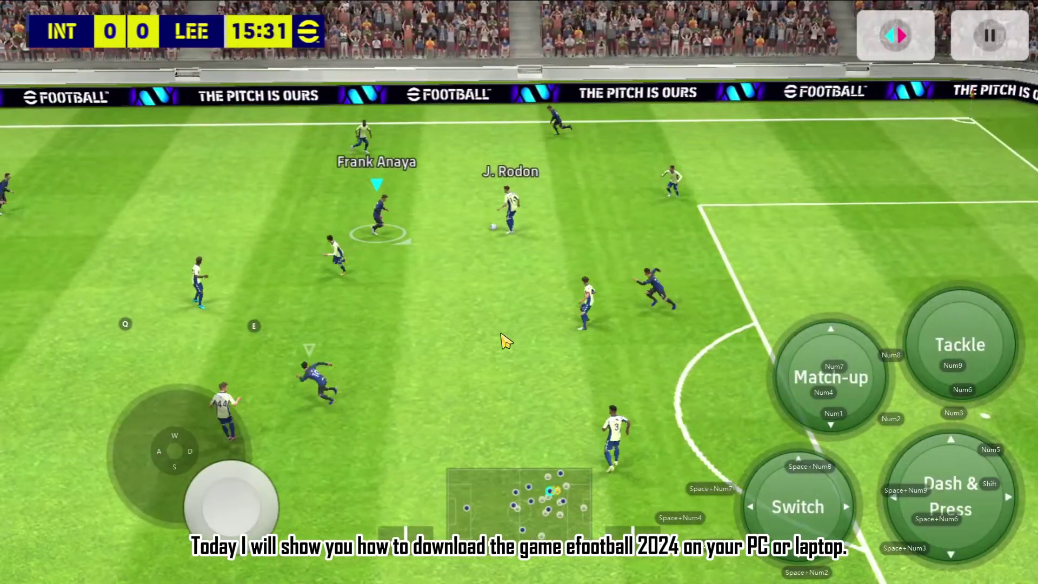
key("a")
key("w")
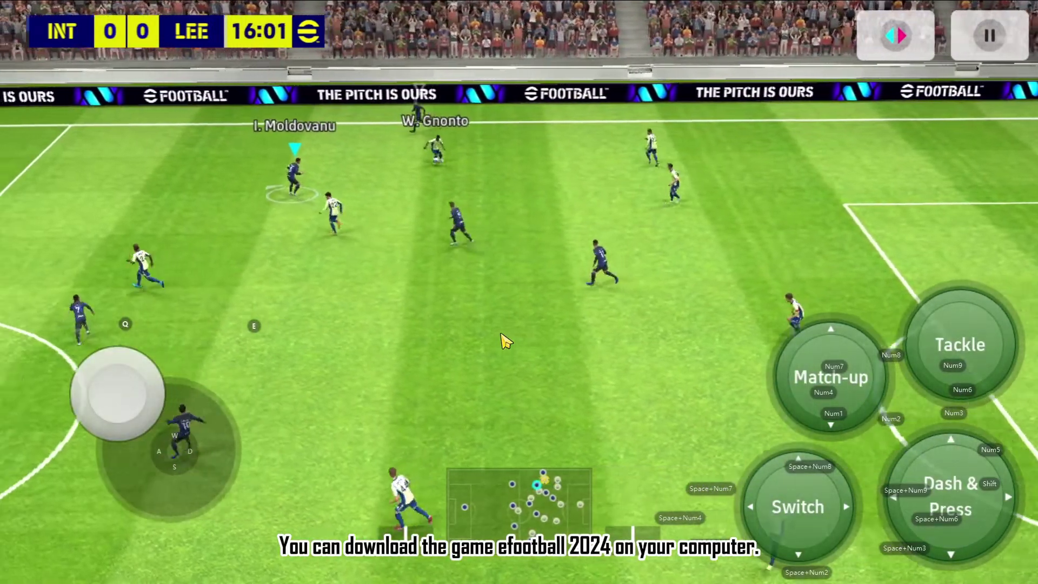
key("w")
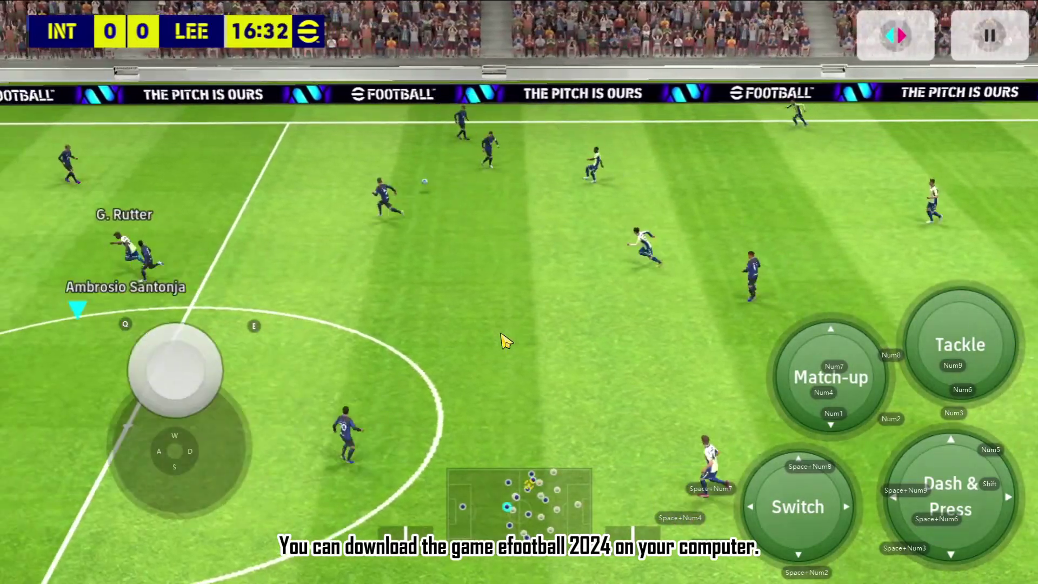
key("d")
key("w")
key("a")
key("d")
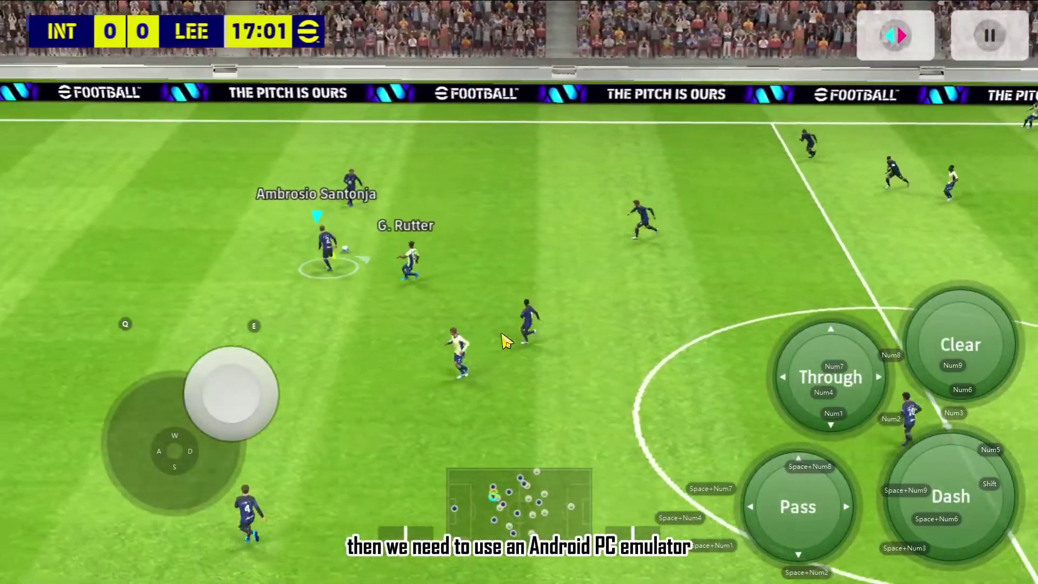
key("d")
key("a")
key("s")
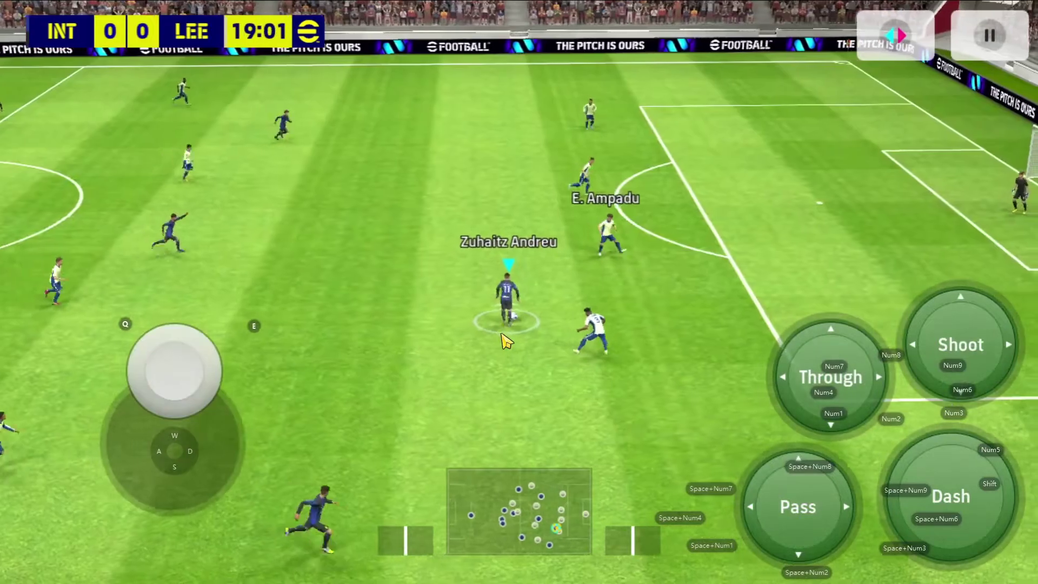
key("d")
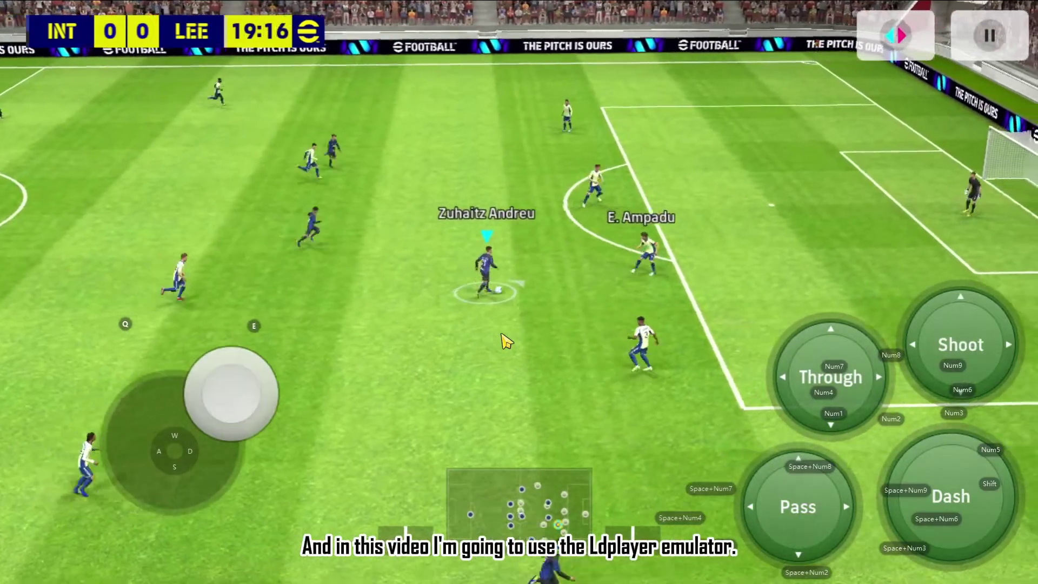
Step: Steer Baltasar de la Rosa right, then chase the ball back up-left as the defender
key("d")
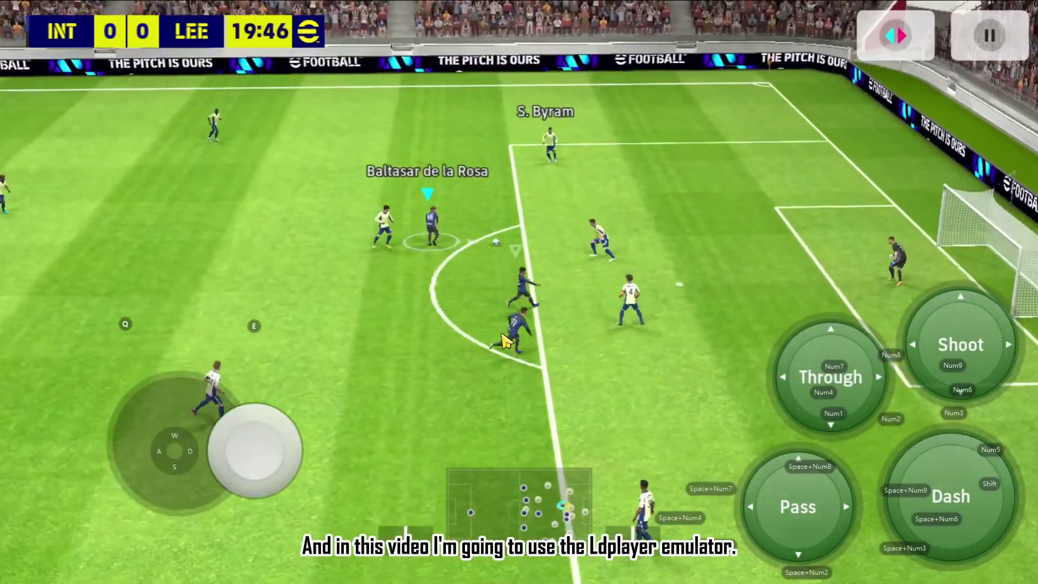
key("w")
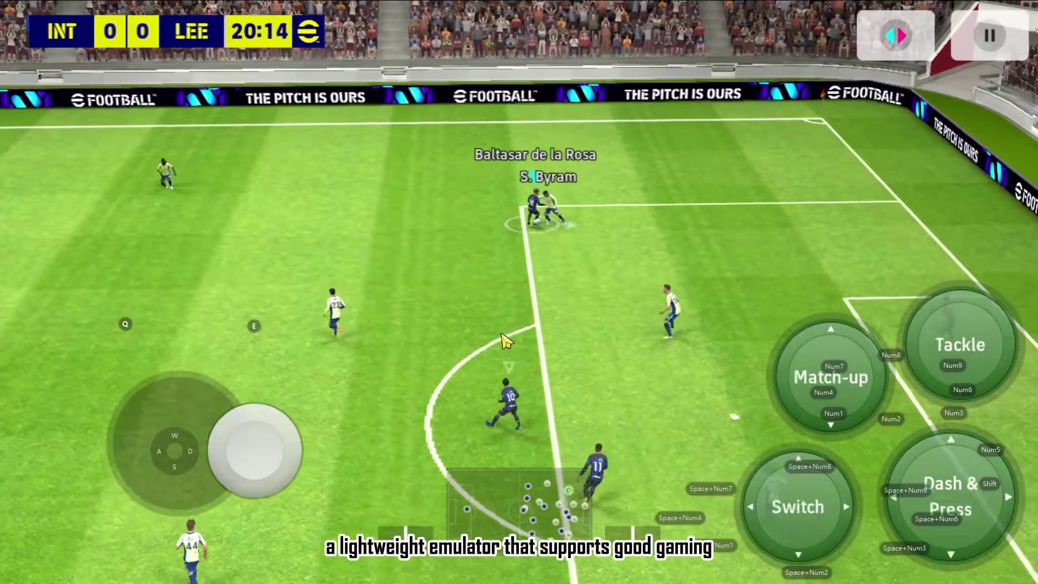
key("s")
key("a")
key("w")
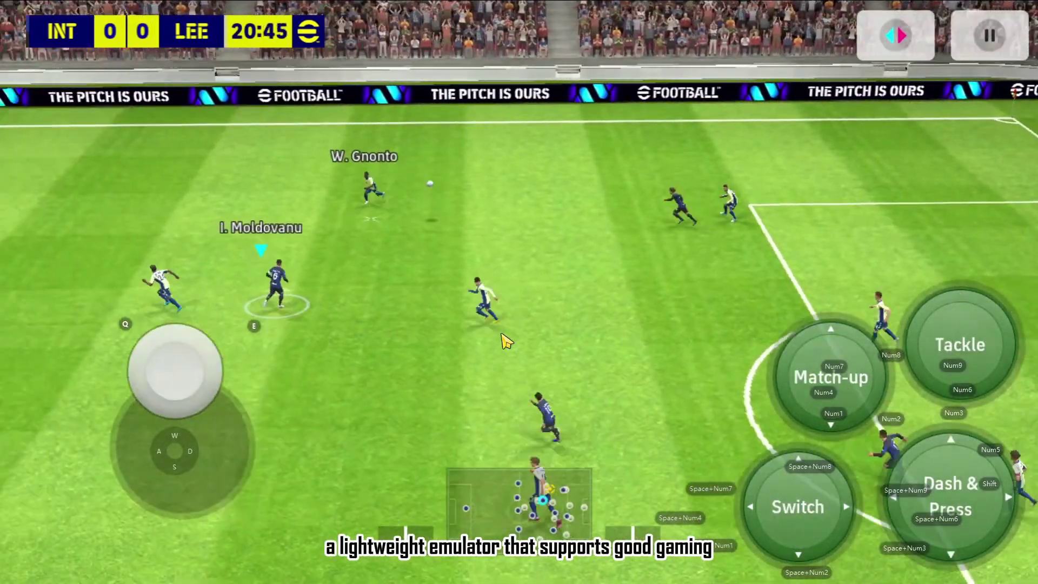
key("a")
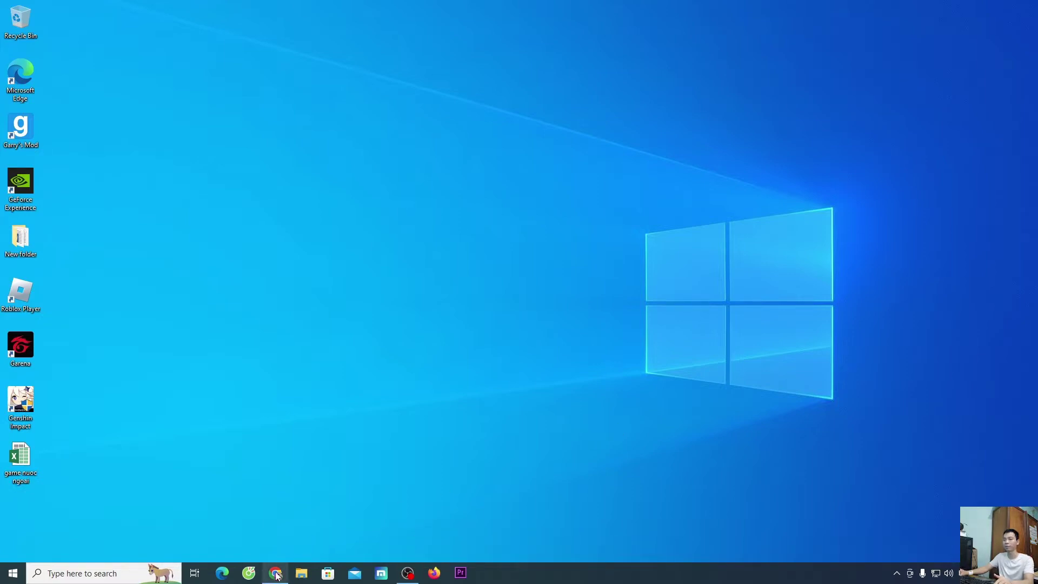
Step: Go to en.ldplayer.net in Chrome and download the LDPlayer 9 installer
left_click(276, 575)
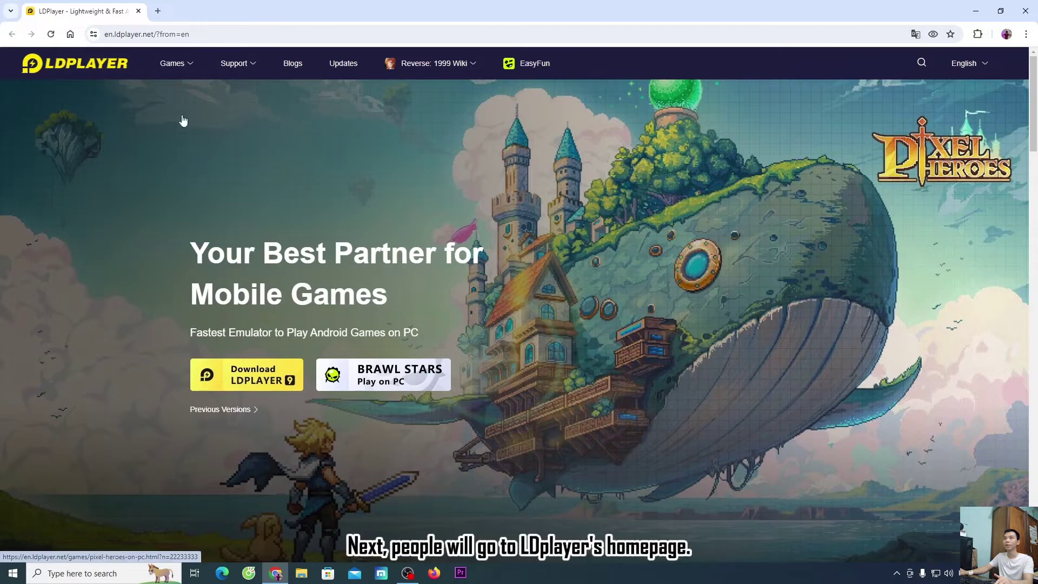
left_click_drag(201, 34, 96, 34)
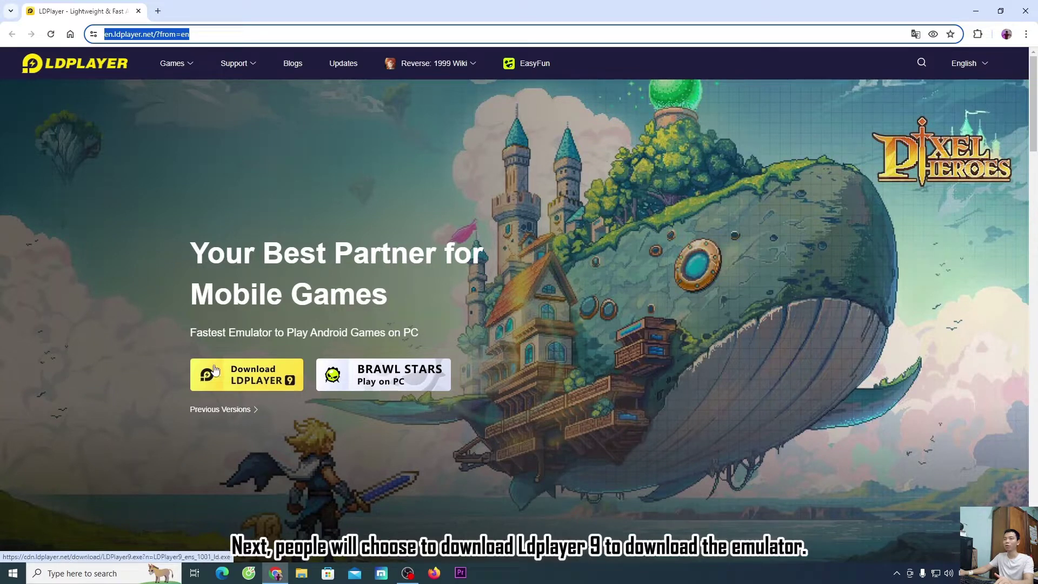
left_click(268, 381)
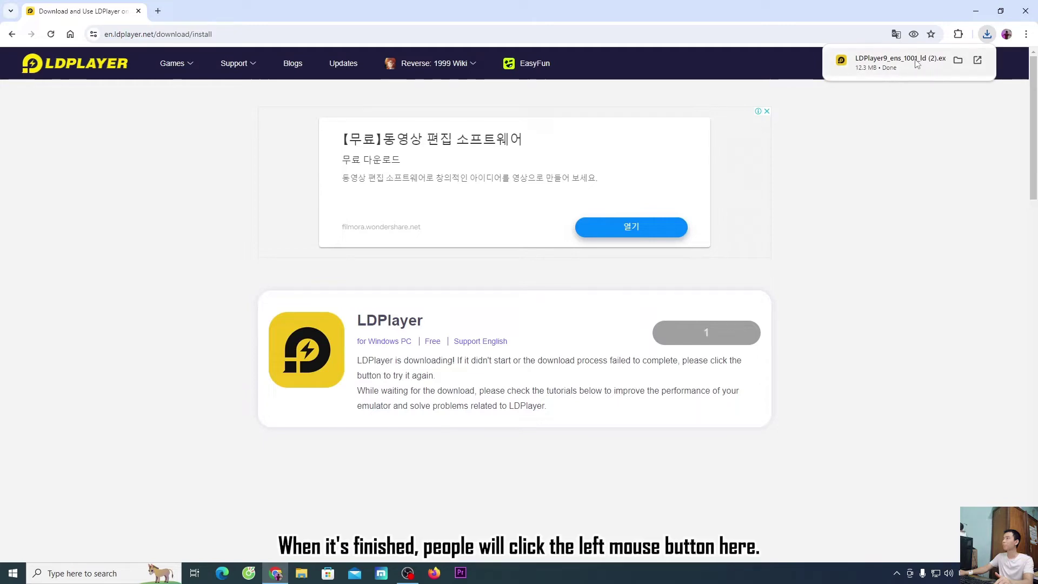
Step: Run the downloaded LDPlayer 9 installer and start the installation
left_click(880, 63)
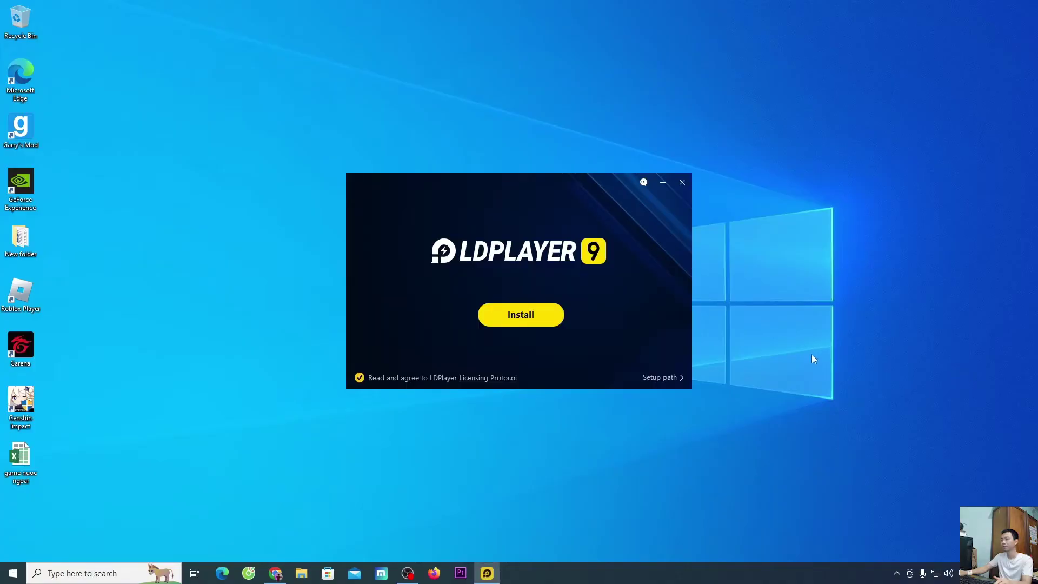
left_click(545, 321)
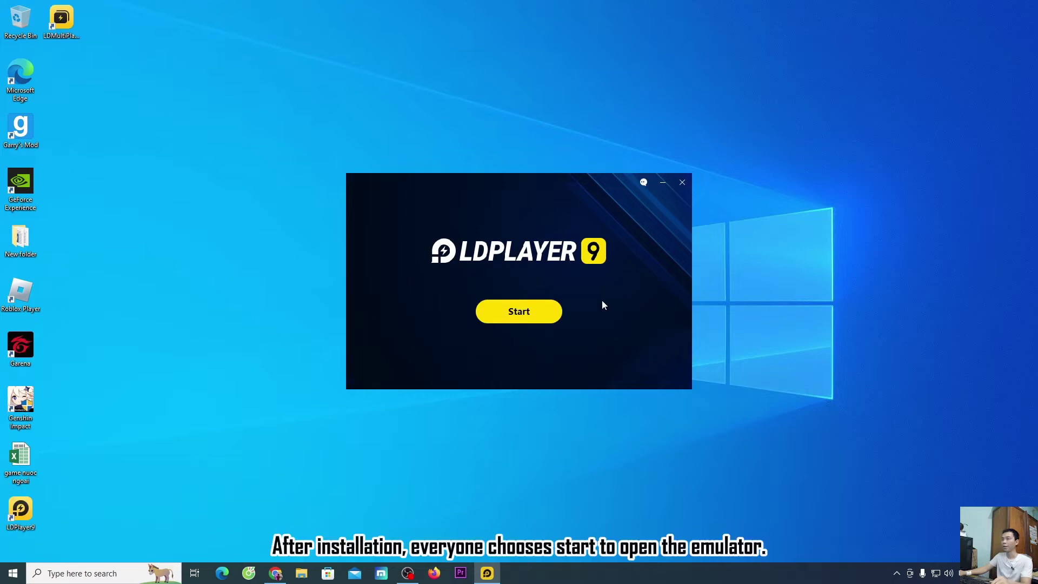
Step: Start the LDPlayer emulator from the finished installer
left_click(540, 311)
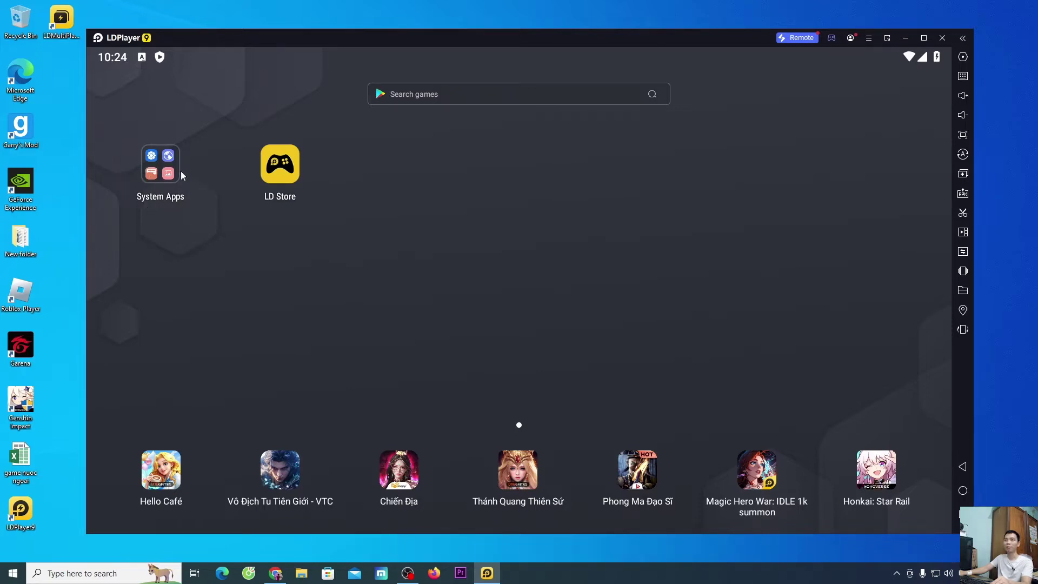
Step: Launch Google Play Store from System Apps and sign in with a Google account
left_click(161, 176)
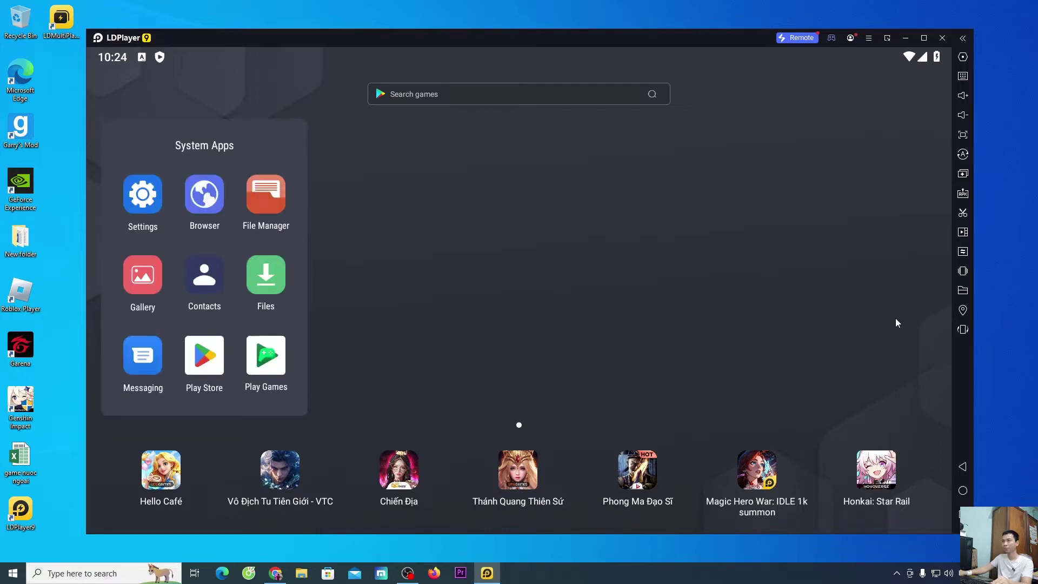
left_click(205, 357)
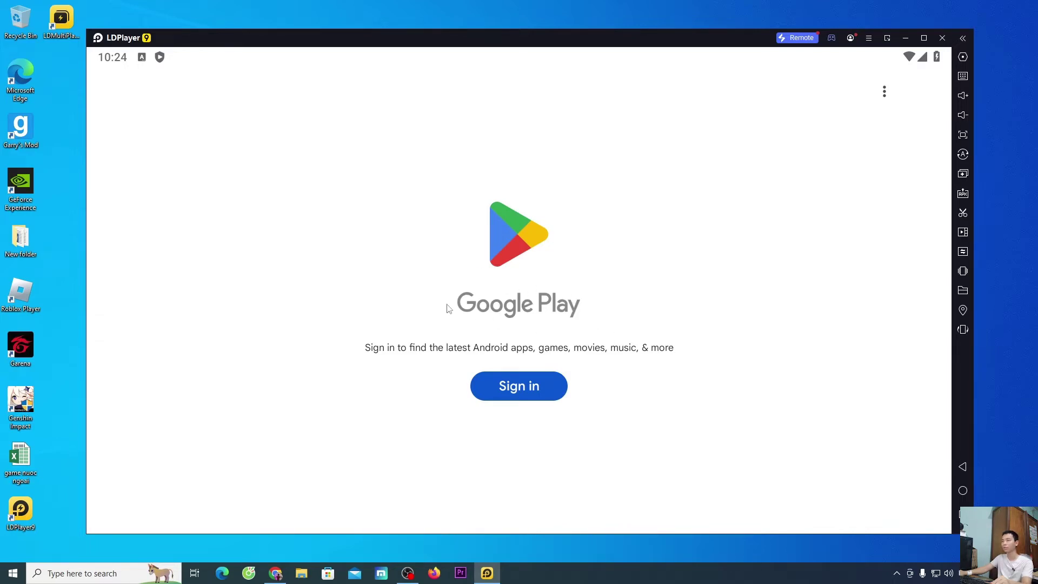
left_click(542, 388)
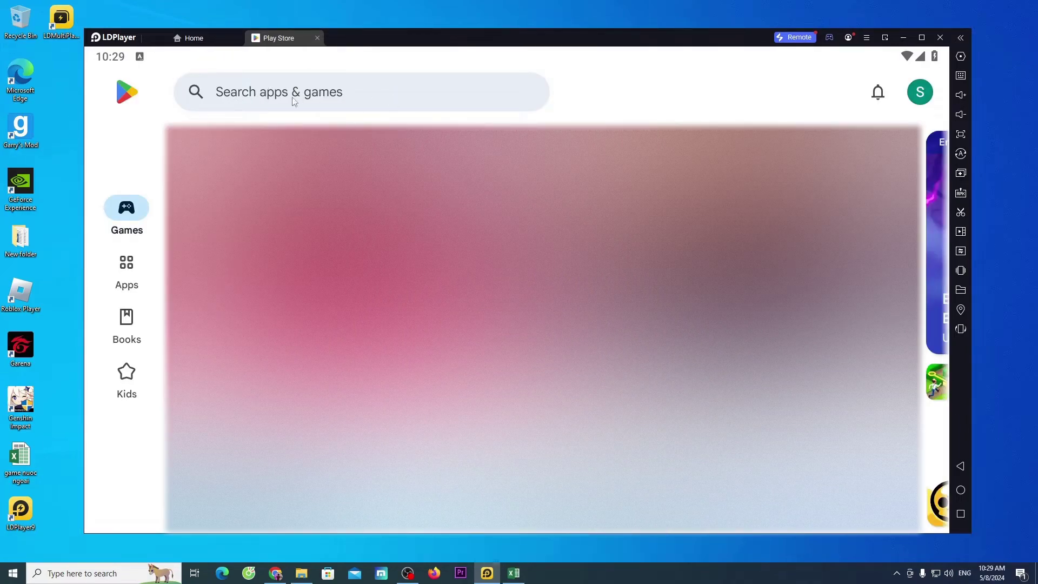
Step: Search the Play Store for 'efootball' and install eFootball 2024
left_click(339, 98)
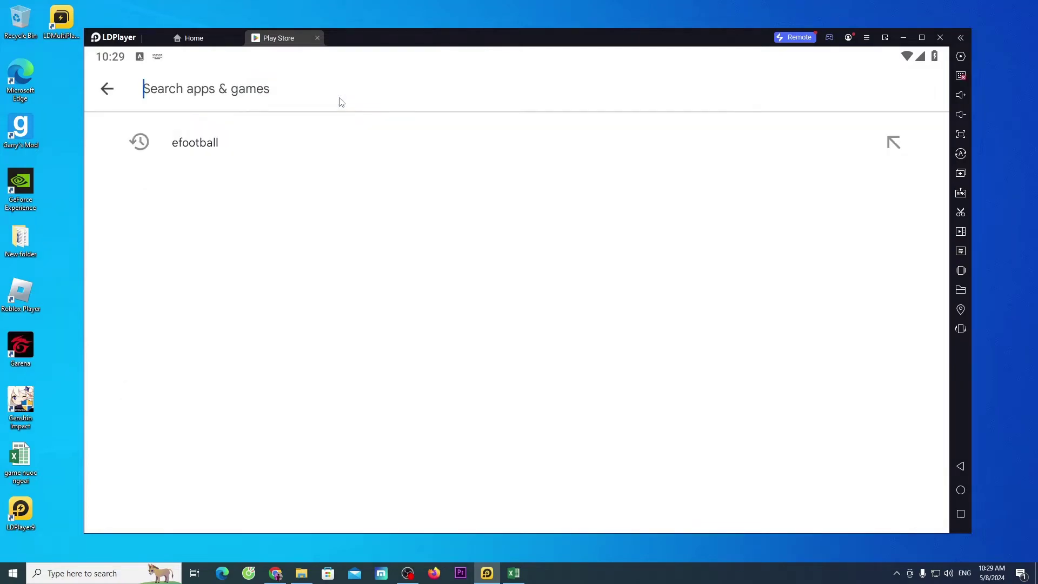
type("efootball")
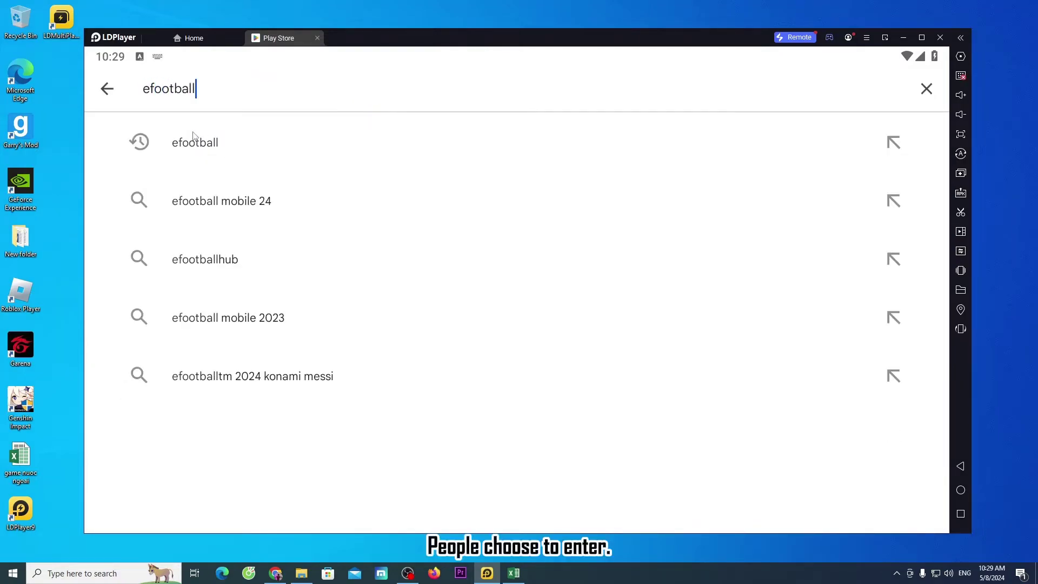
left_click(213, 147)
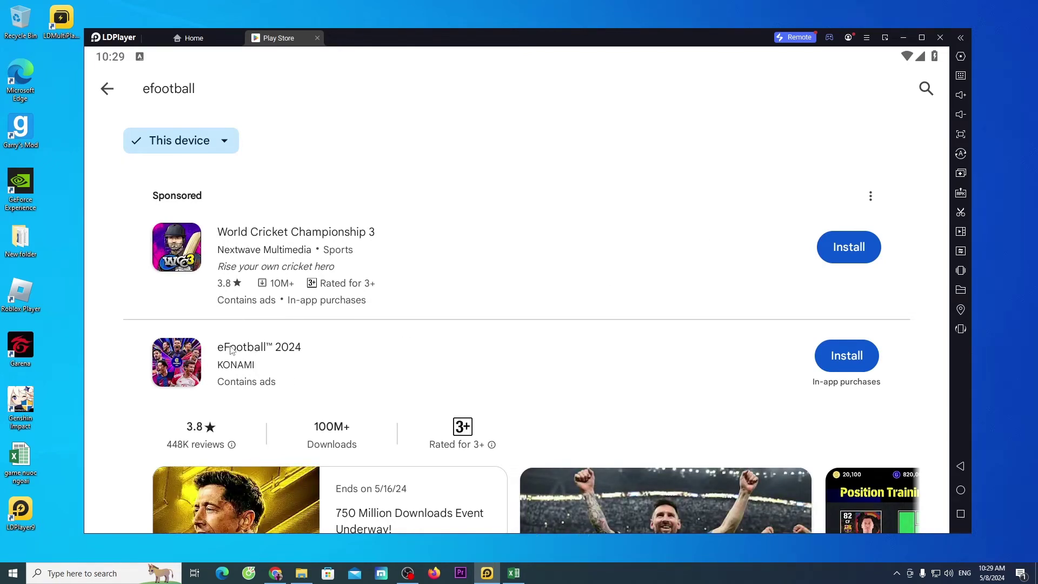
left_click(856, 363)
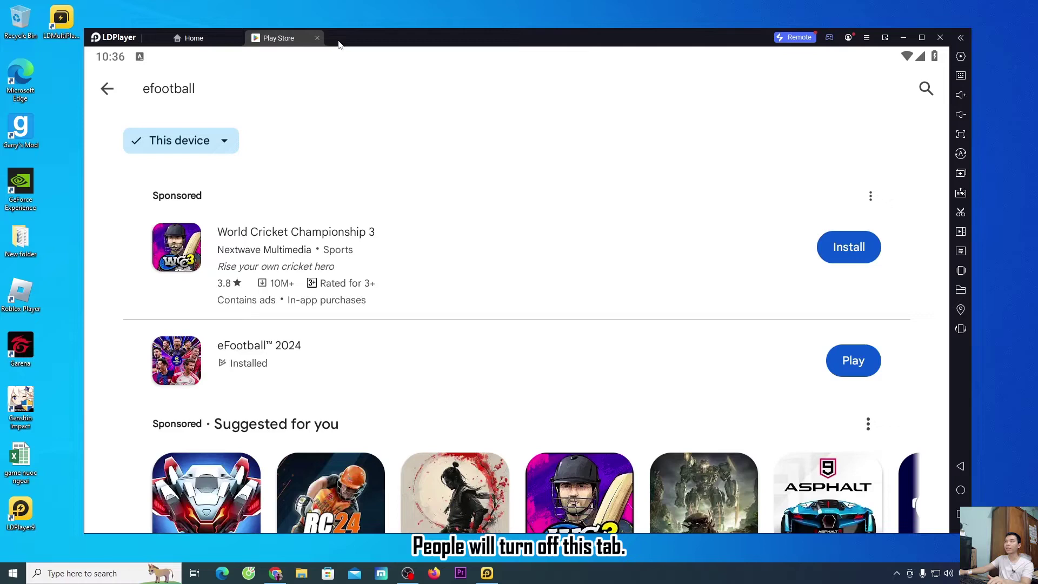
Step: Close the Play Store tab and launch eFootball from the LDPlayer home screen
left_click(316, 38)
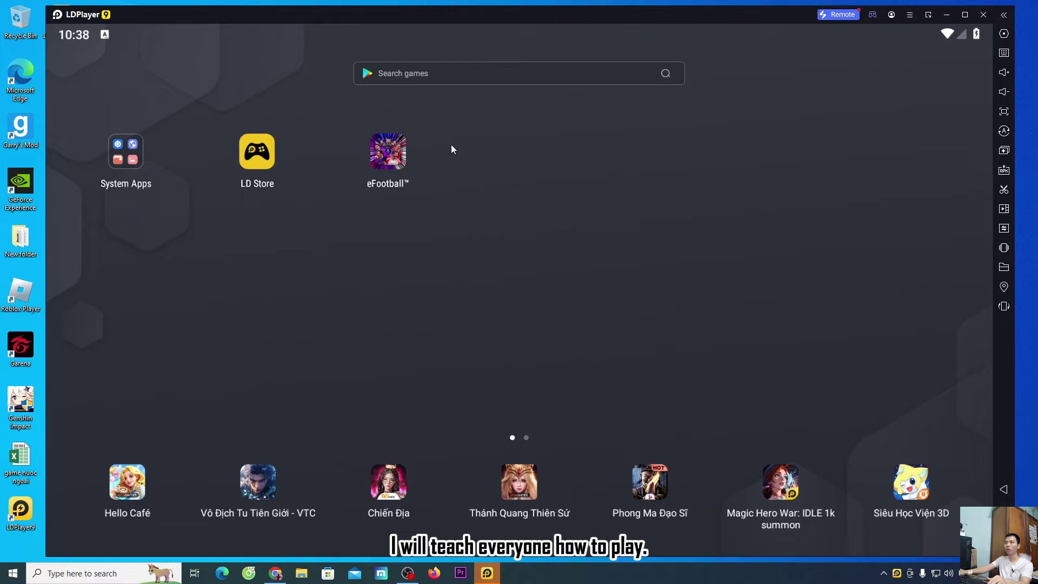
left_click(390, 152)
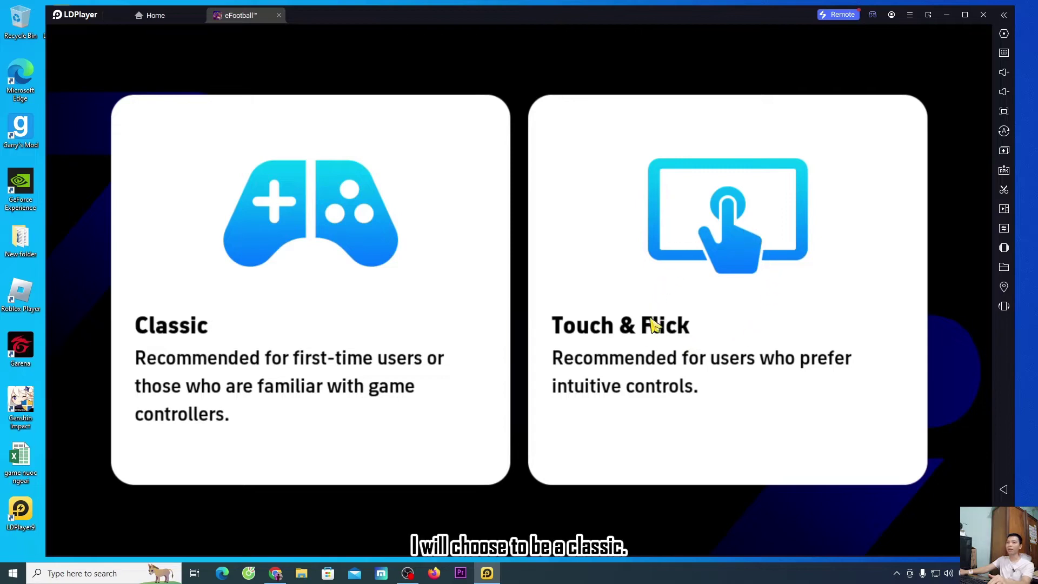
Step: Choose Classic controls and start the match with Internazionale Milano
left_click(340, 247)
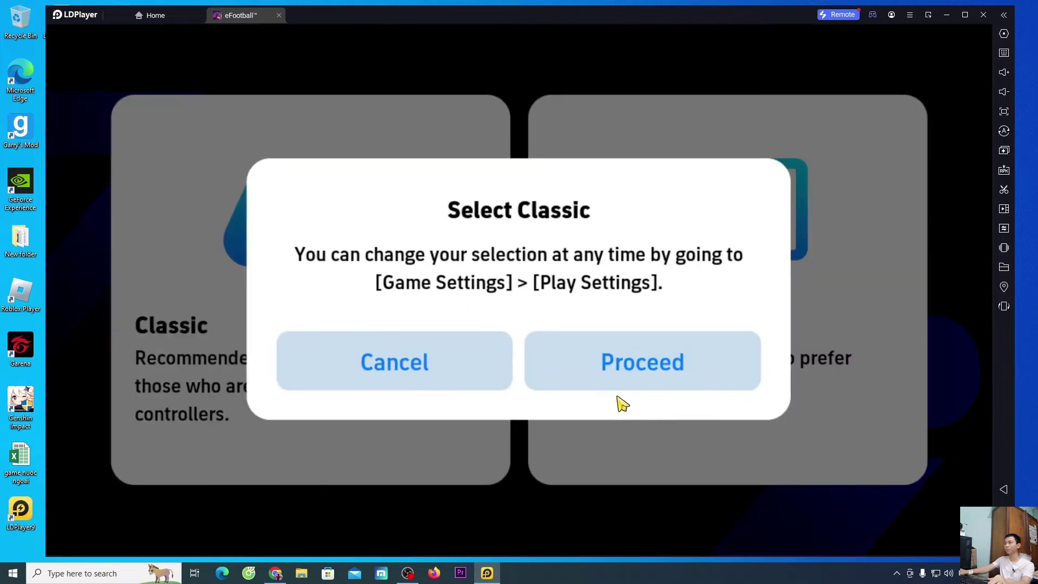
left_click(676, 371)
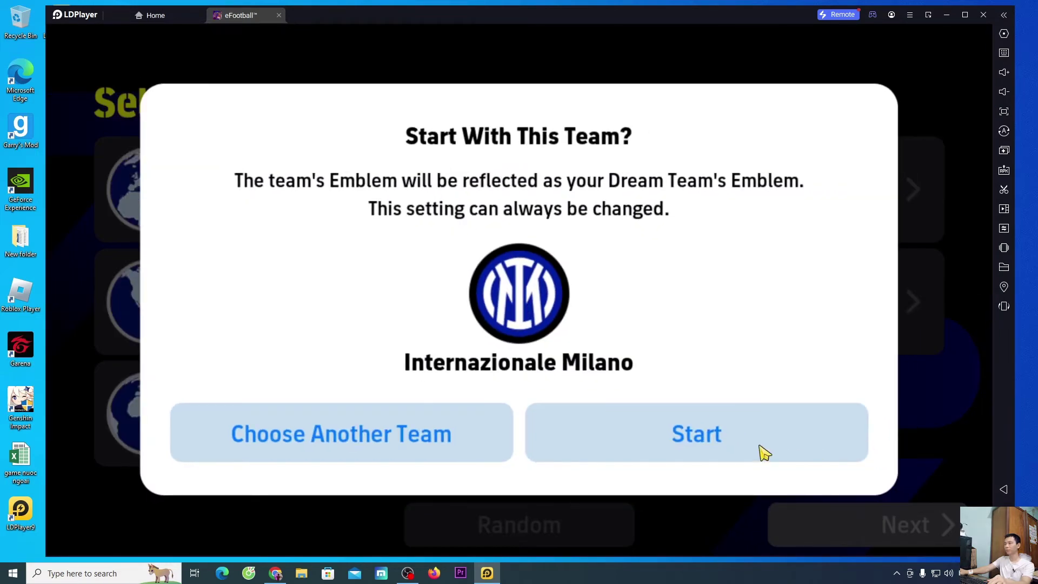
left_click(698, 433)
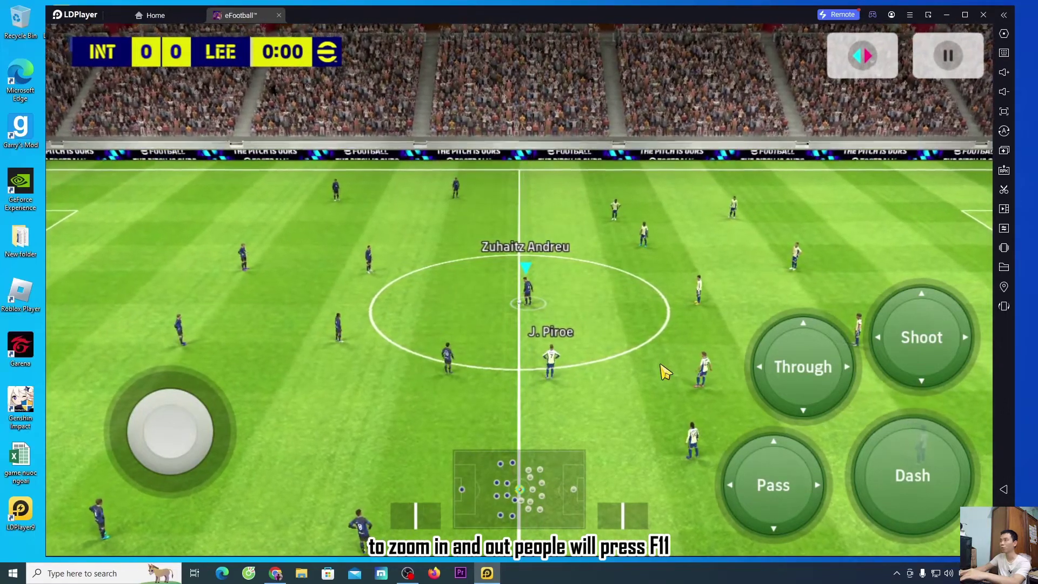
key("F11")
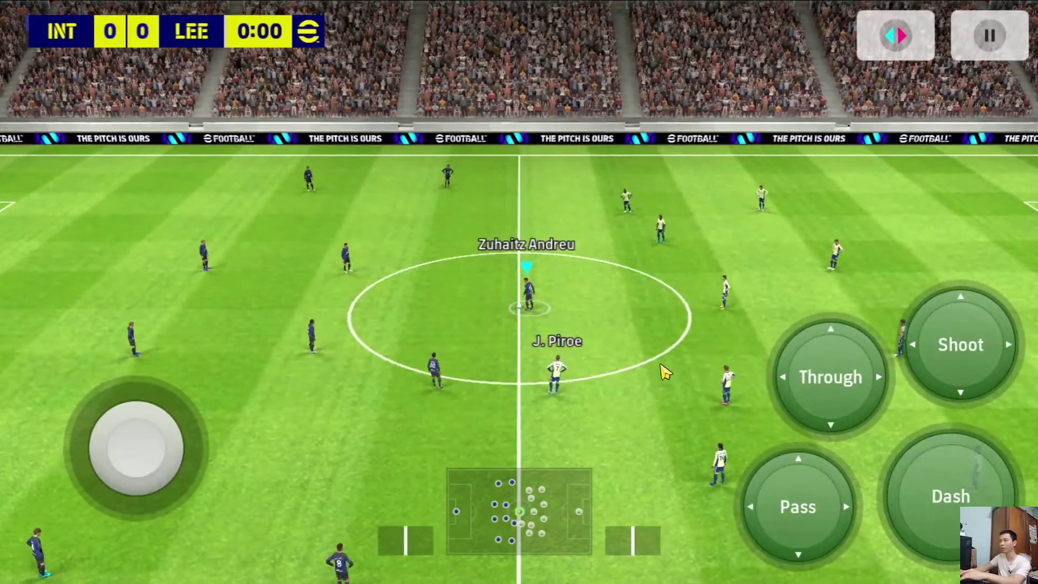
key("F11")
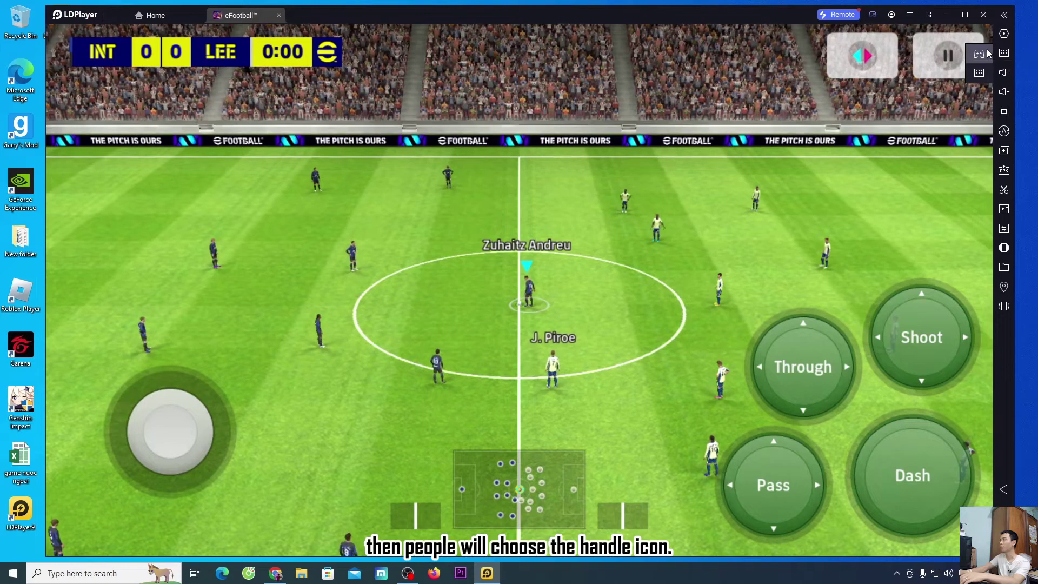
Step: Move the joystick mapping up-left in the keymap editor and save it
left_click(981, 54)
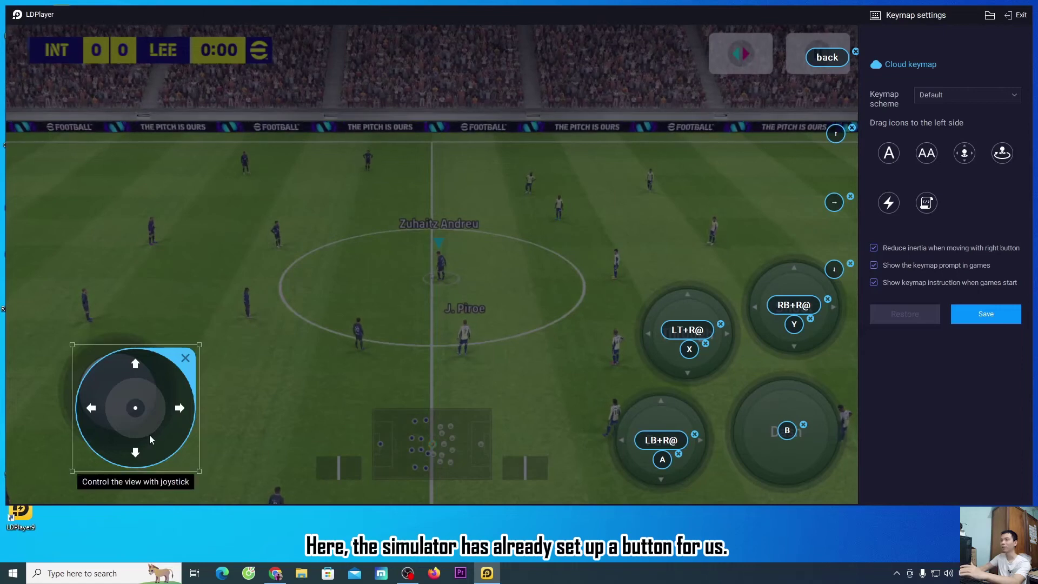
left_click_drag(138, 412, 123, 397)
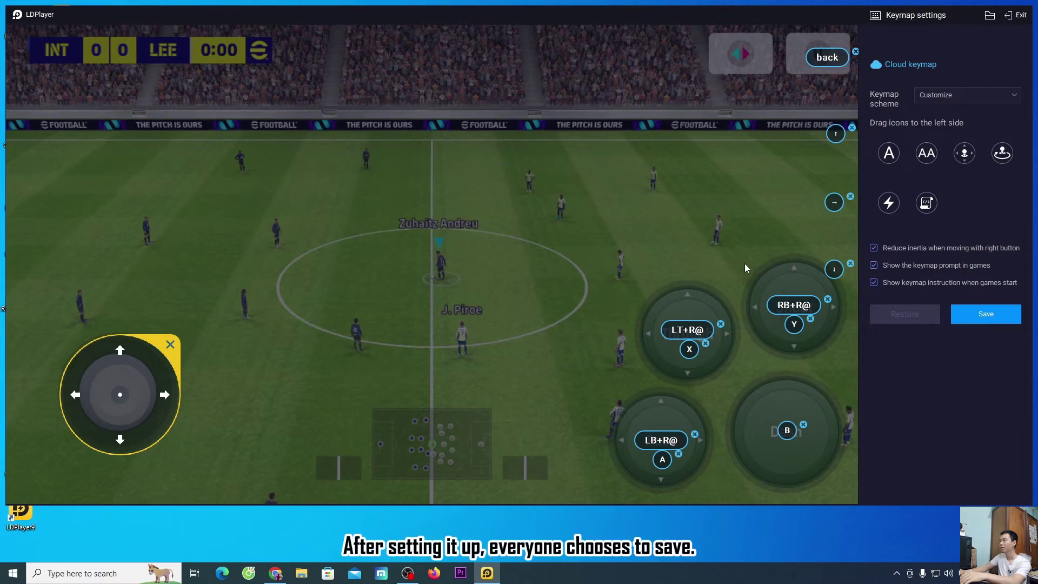
left_click(985, 313)
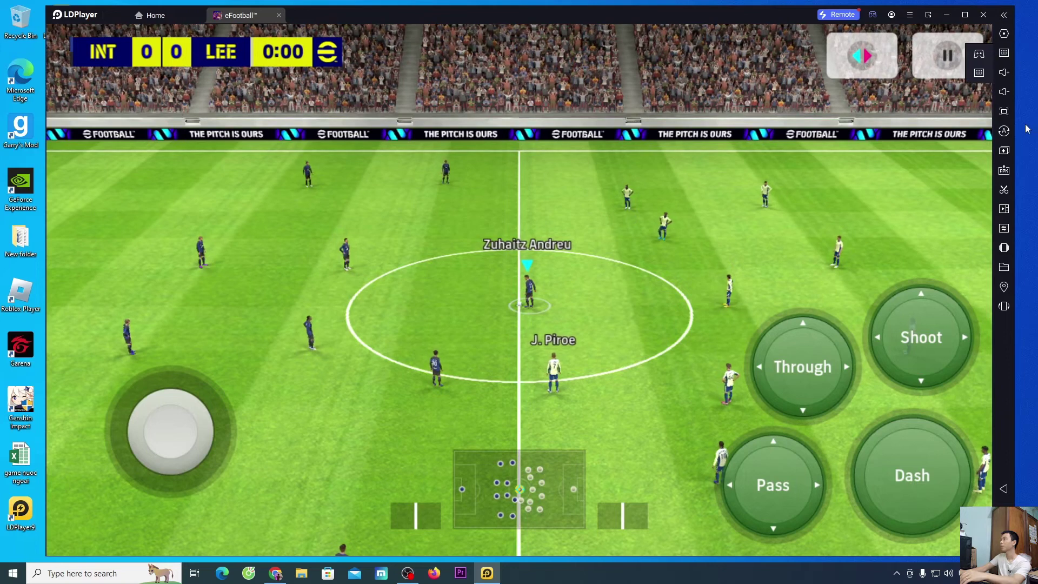
Step: Edit the Num7 key in the Touch & Flick keyboard keymap and save it
left_click(979, 73)
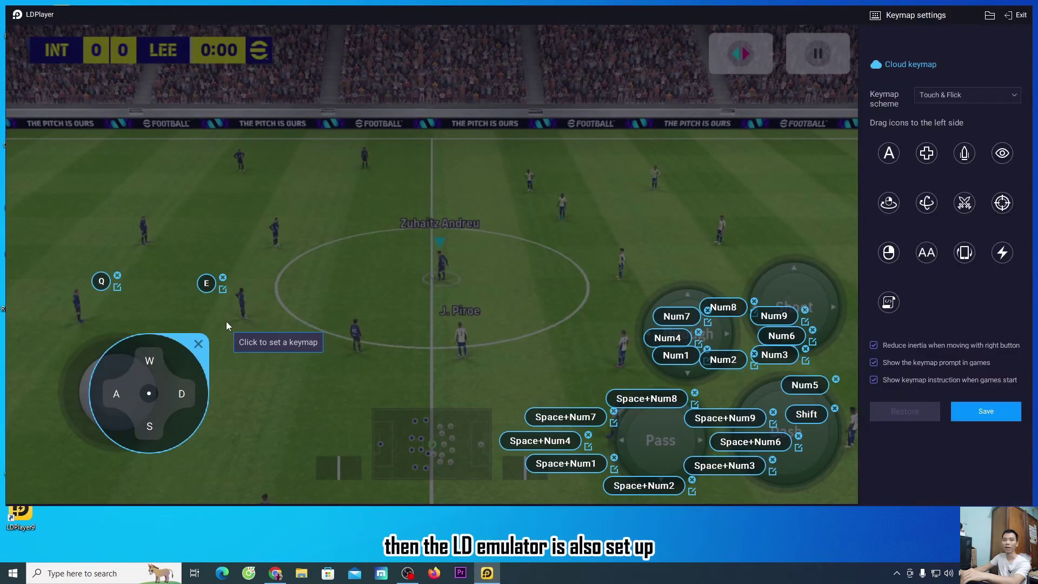
mouse_move(198, 344)
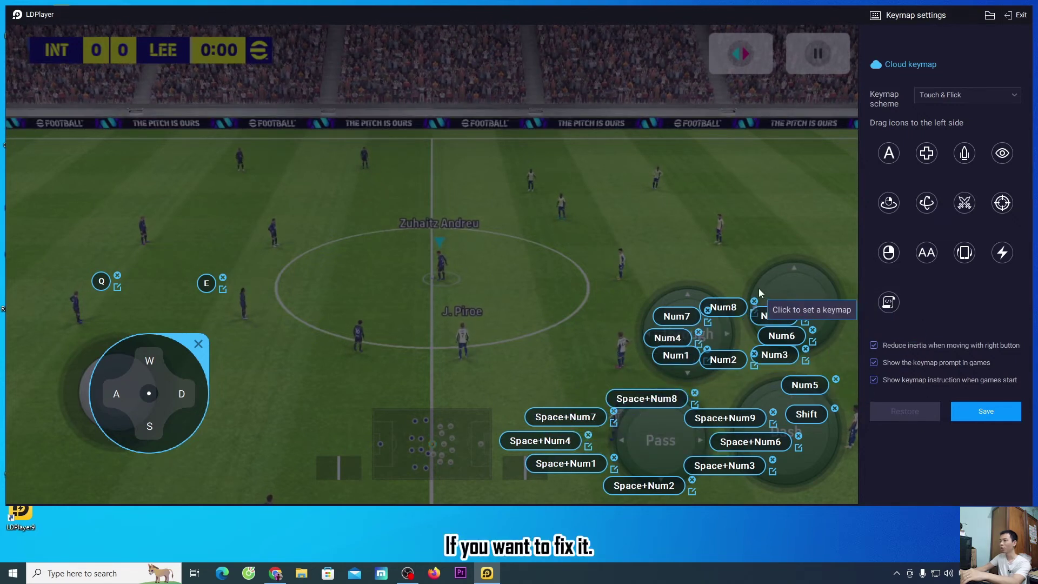
left_click(678, 317)
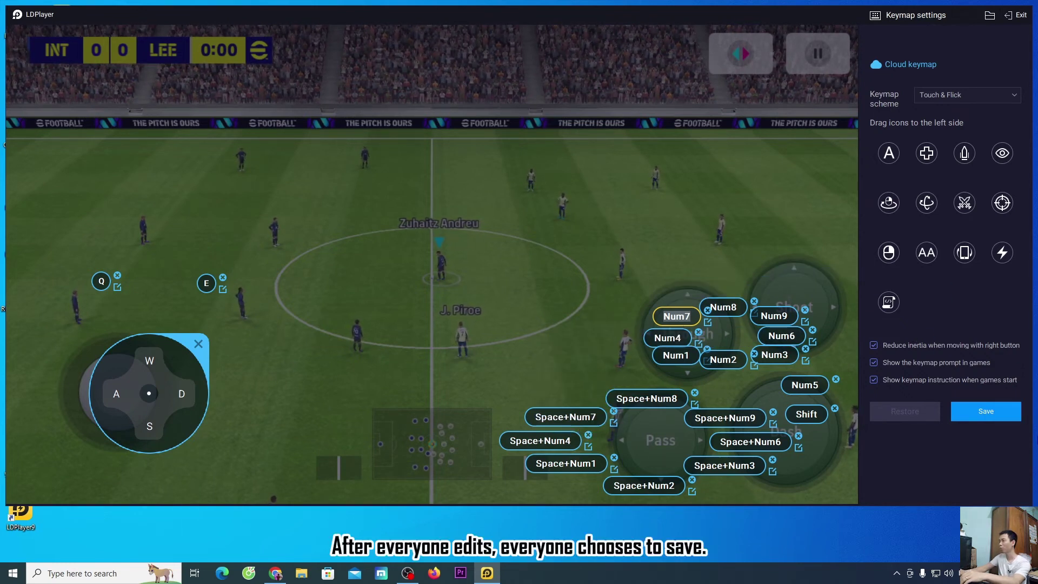
left_click(1000, 417)
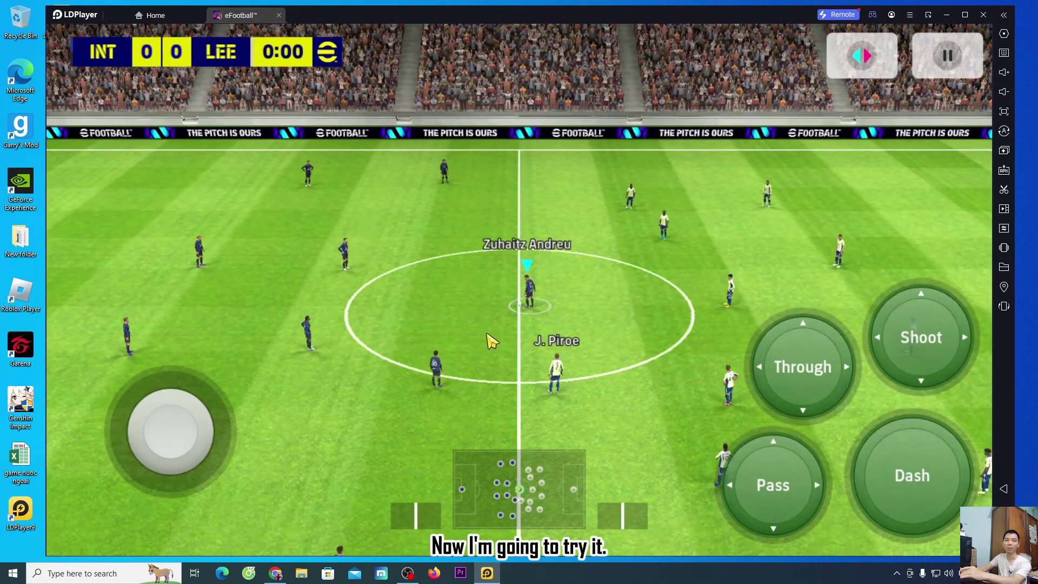
Step: Go fullscreen with F11, kick off, and build play with WASD movement and numpad passes
key("F11")
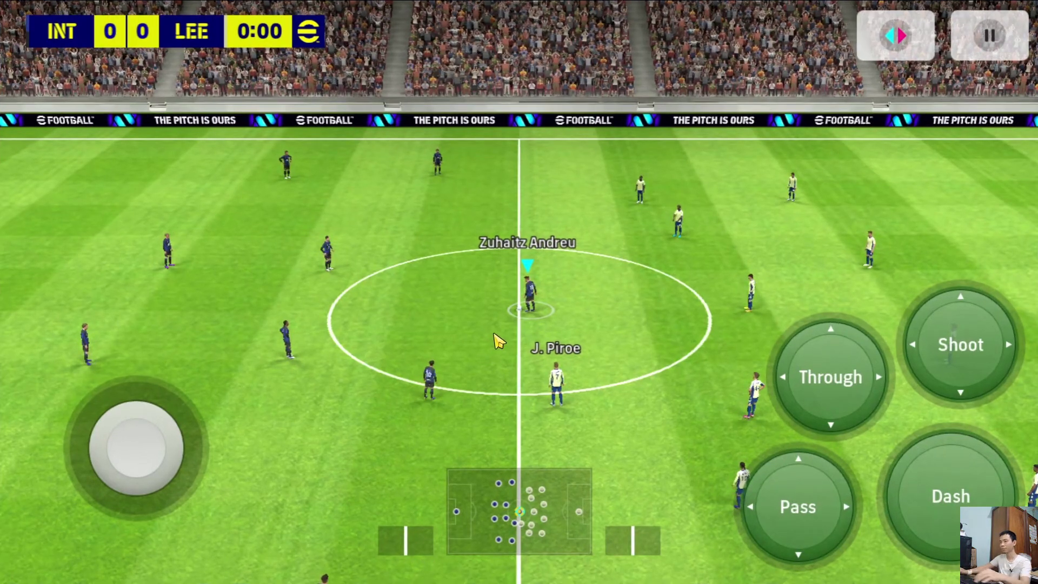
key("KP_4")
key("d")
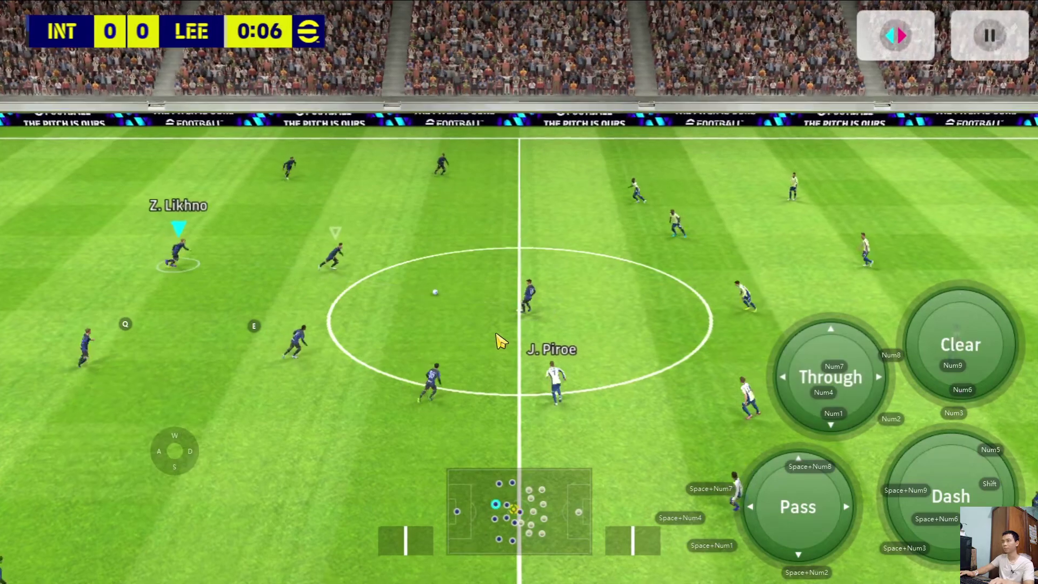
key("w")
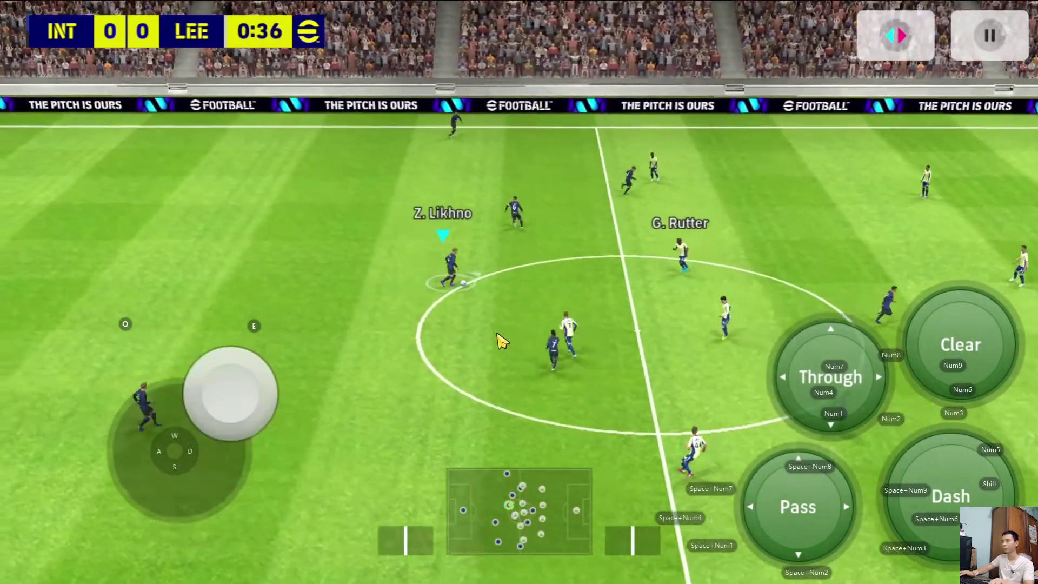
key("KP_4")
key("s")
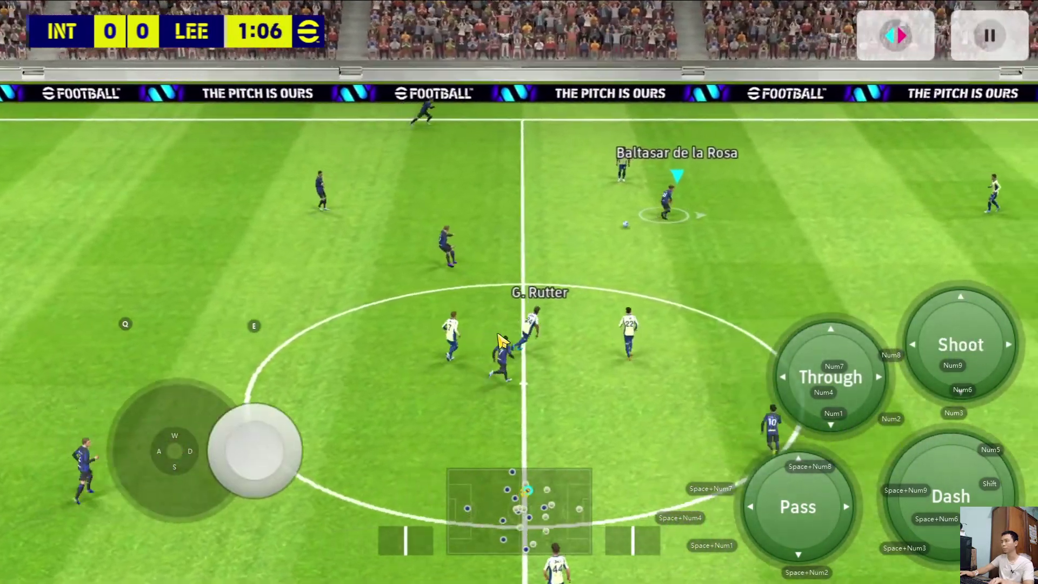
Step: Dribble Baltasar de la Rosa, play through balls, and drive a powered ball toward goal, still 0–0
key("d")
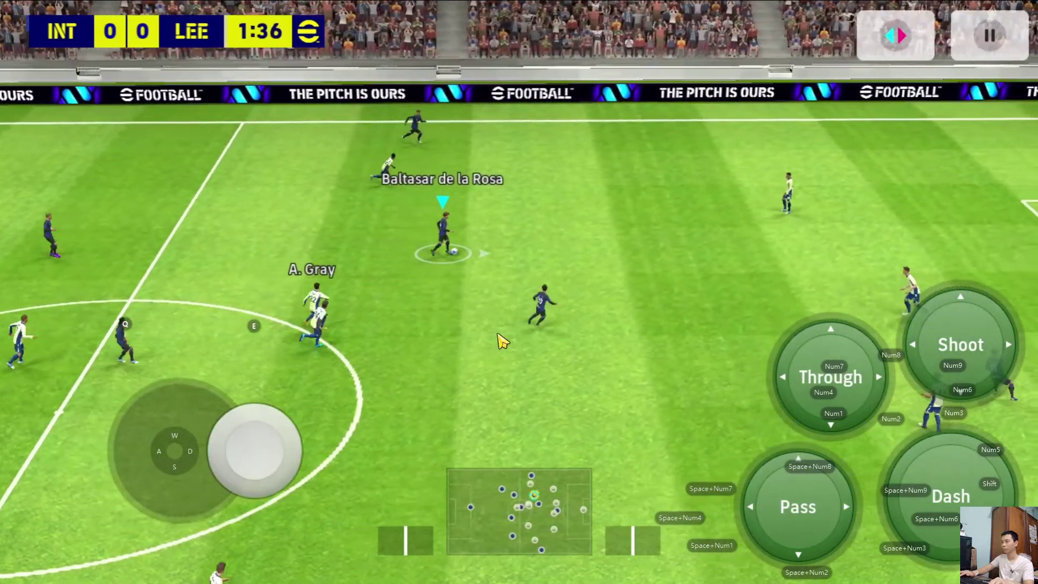
key("s")
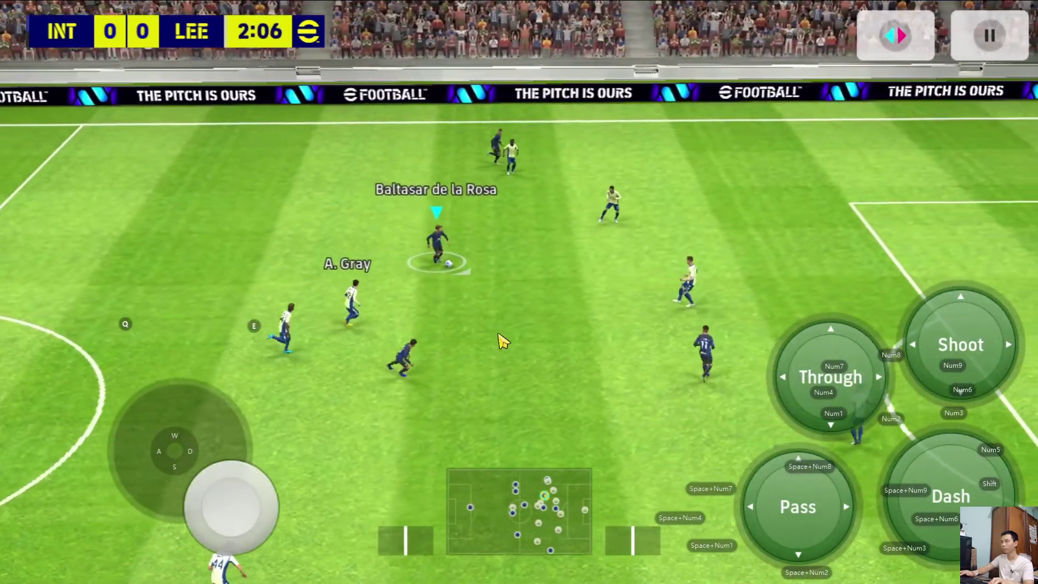
key("KP_4")
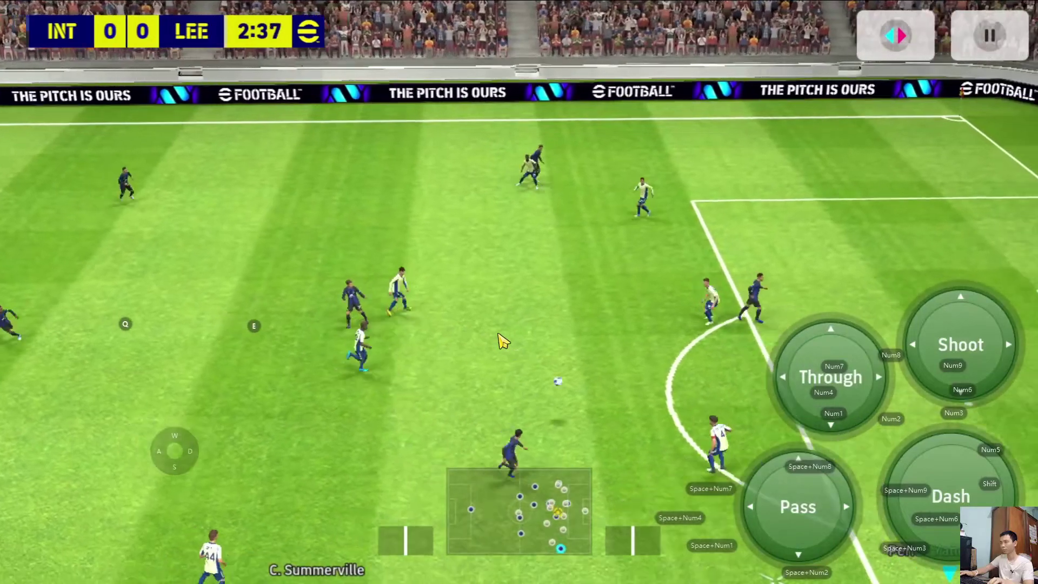
key("w")
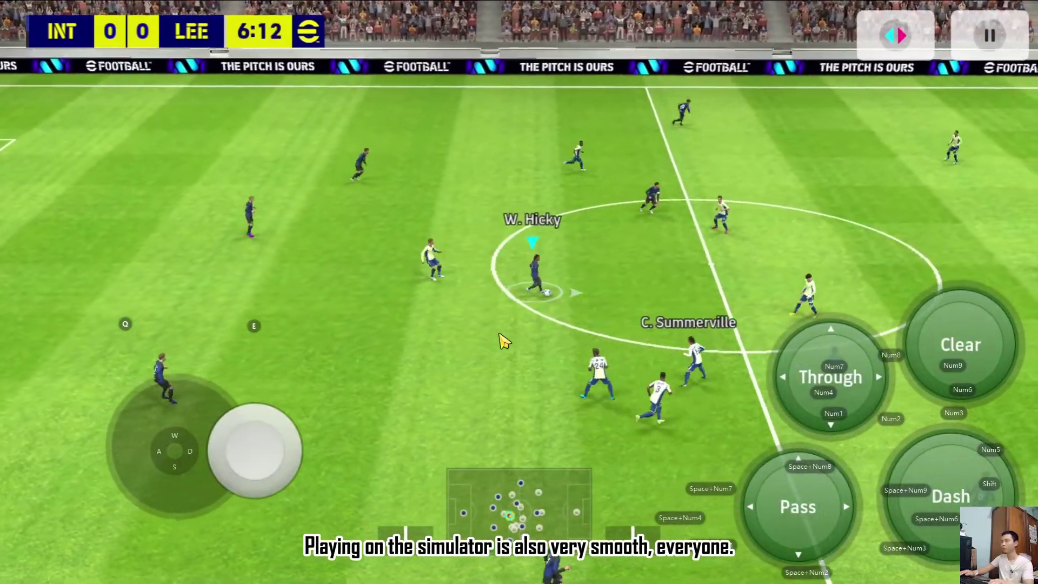
key("KP_4")
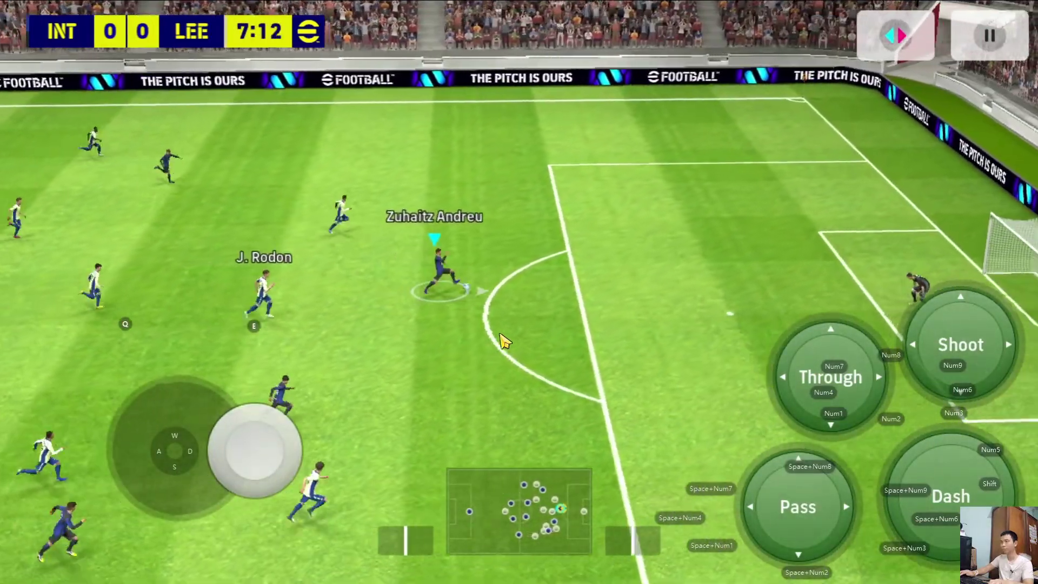
key("KP_4")
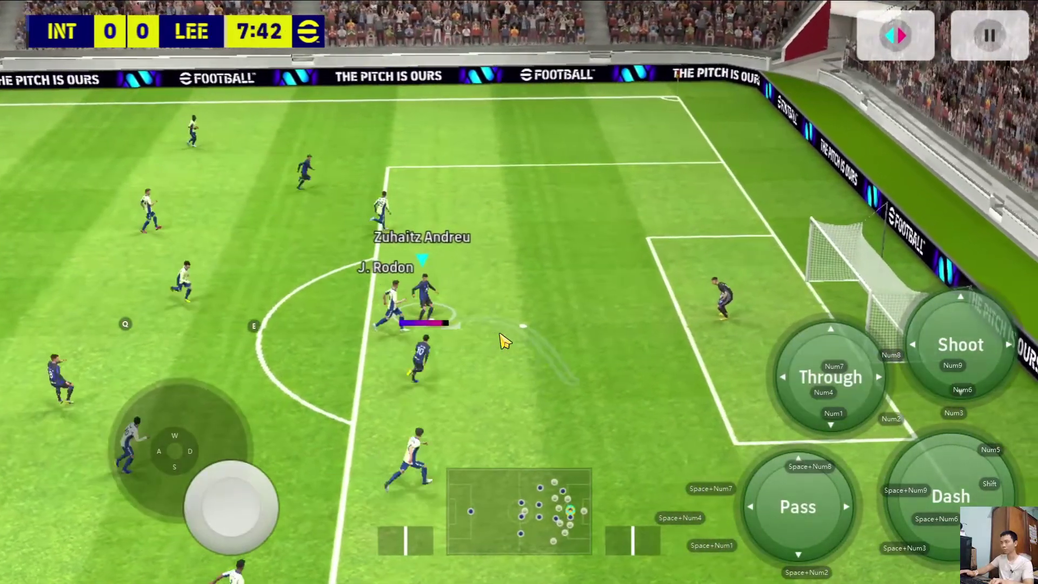